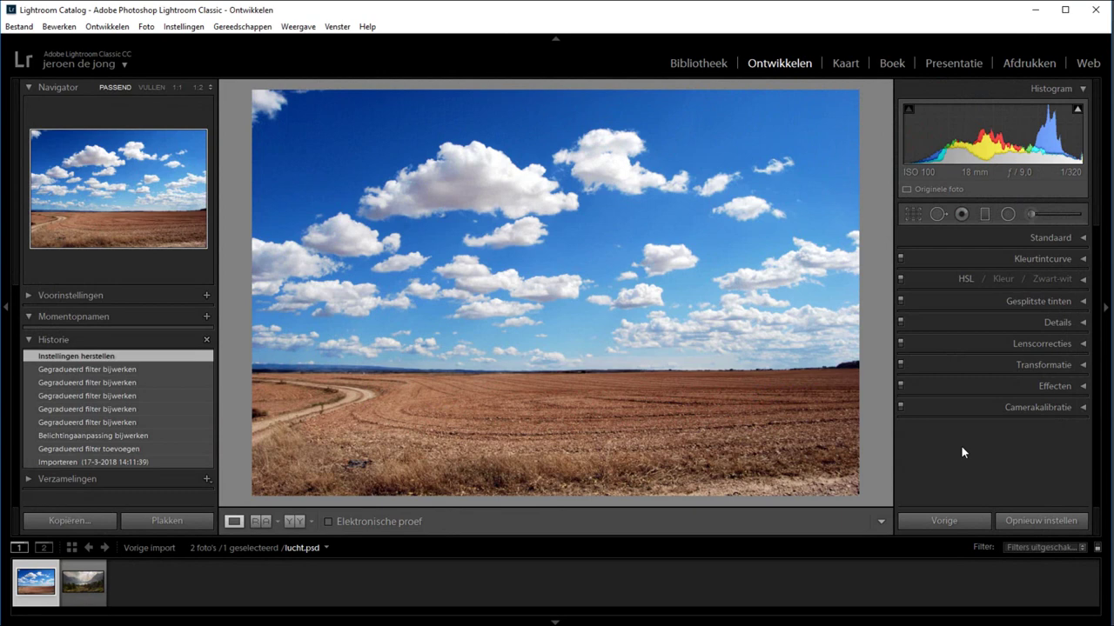
Draw a graduated filter with exposure -1.62 from the top of the sky down past mid-frame
left_click(987, 215)
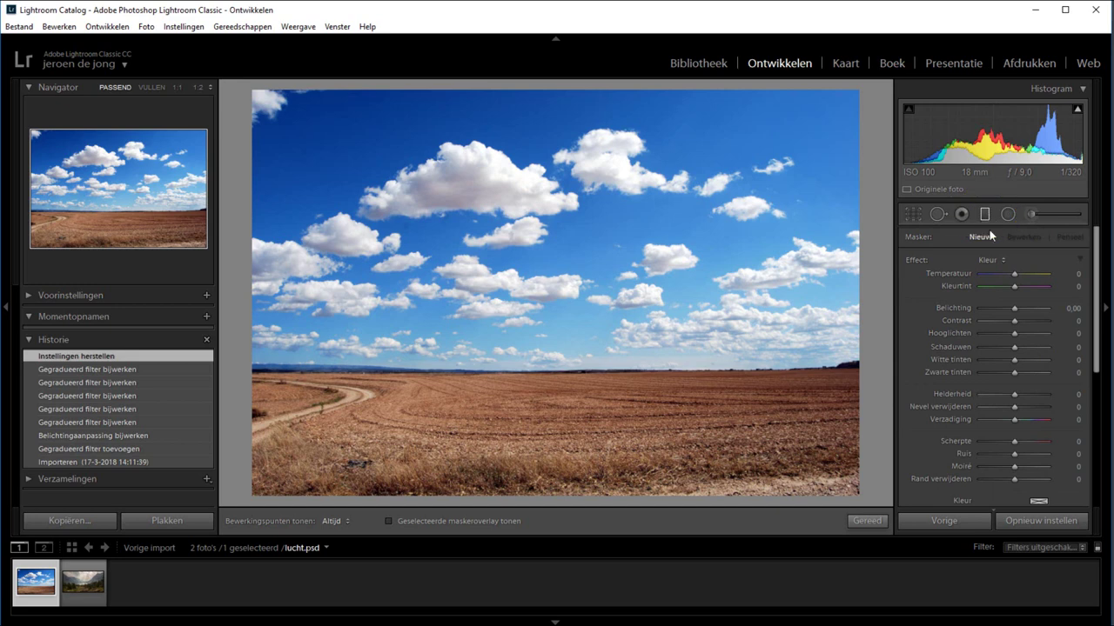
left_click(1000, 309)
left_click_drag(564, 148, 563, 379)
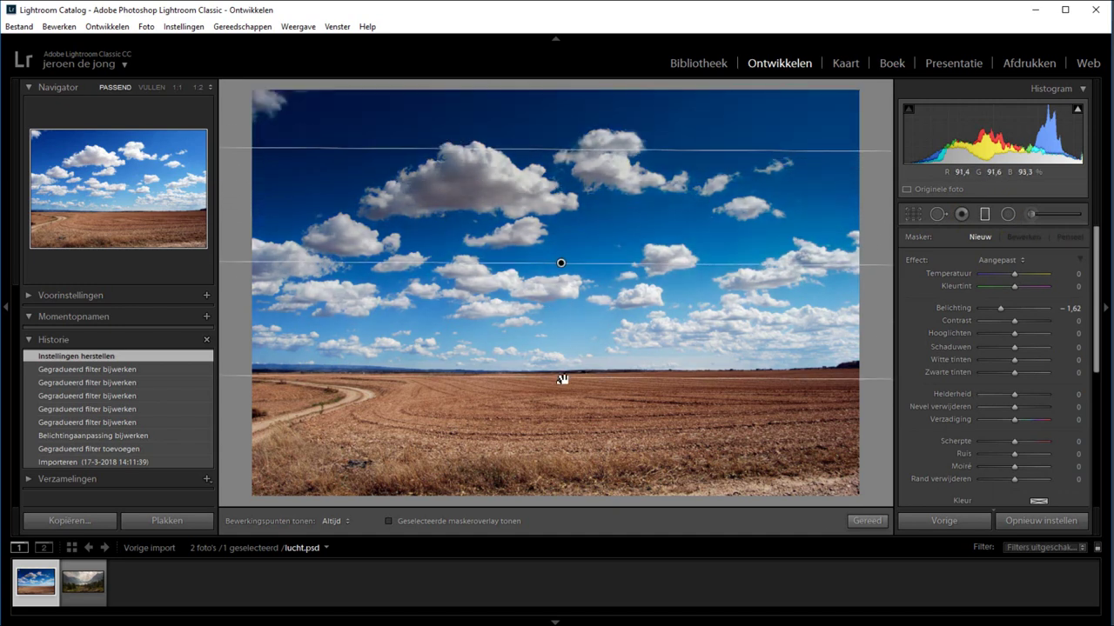
left_click_drag(563, 379, 562, 416)
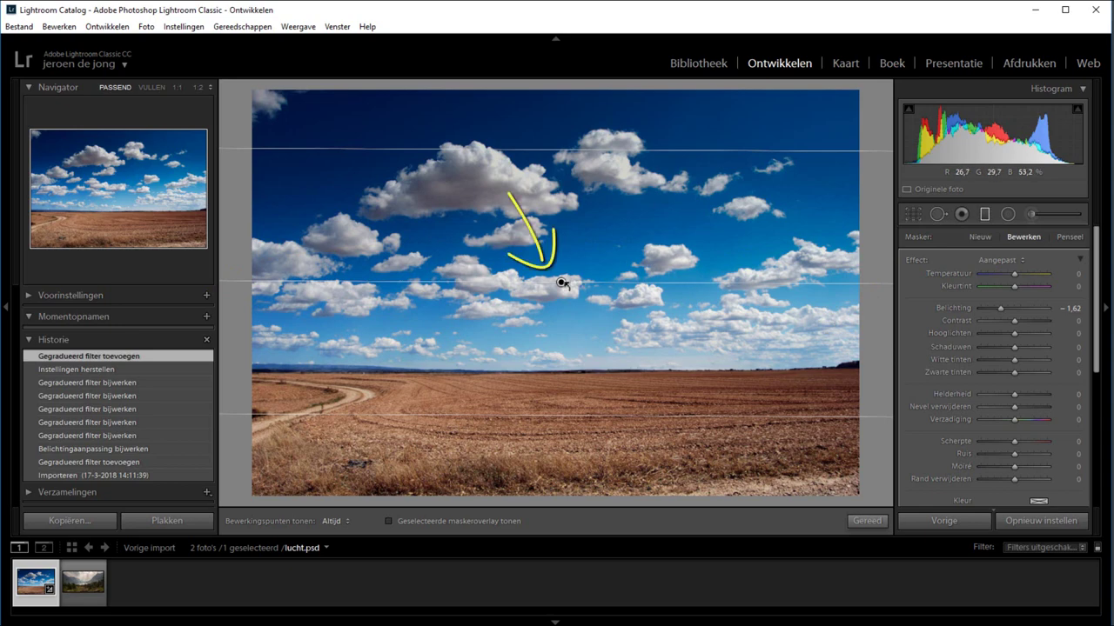
Move the sky filter down toward the horizon and tighten its top and bottom edges
mouse_move(560, 284)
left_mouse_down()
mouse_move(529, 381)
mouse_move(607, 283)
left_mouse_up()
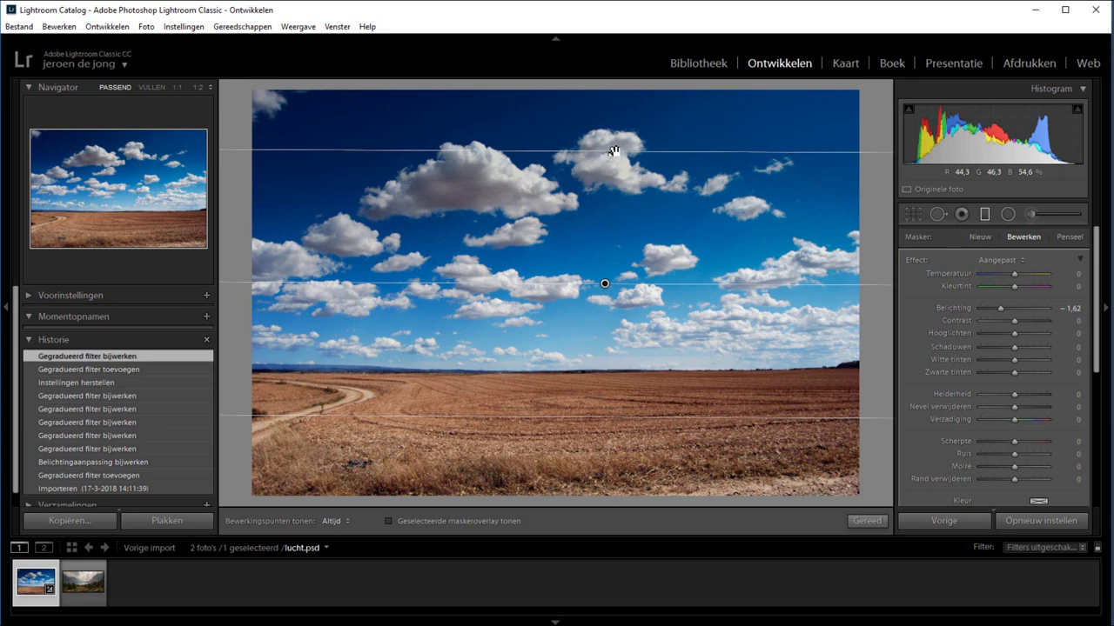
left_click_drag(615, 150, 615, 290)
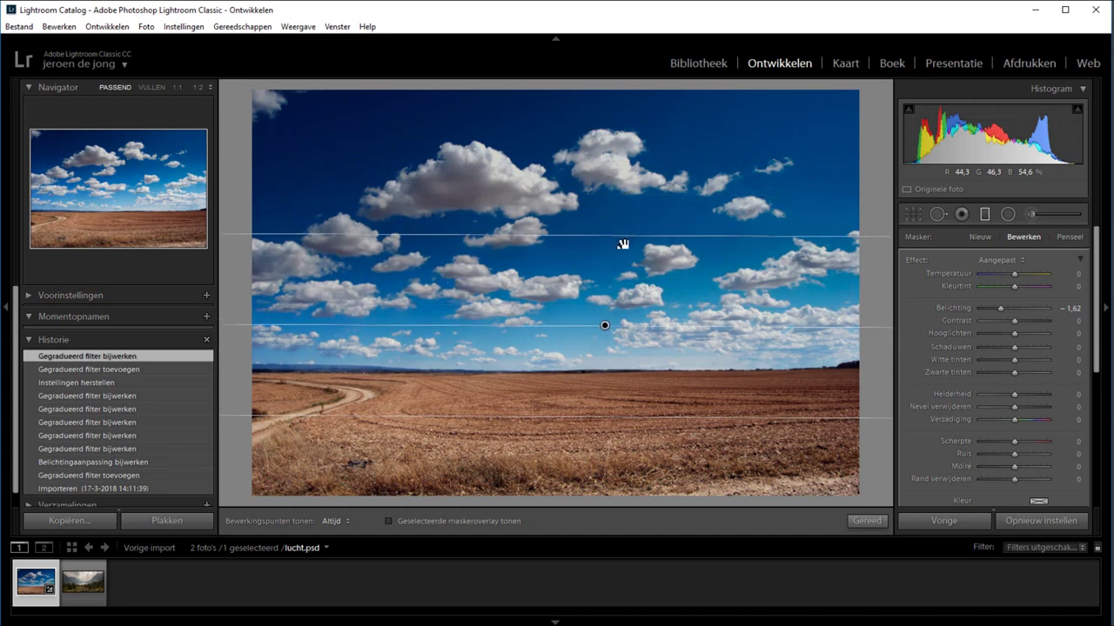
left_click_drag(615, 290, 618, 230)
mouse_move(653, 419)
left_mouse_down()
mouse_move(659, 263)
mouse_move(579, 316)
mouse_move(537, 328)
left_mouse_up()
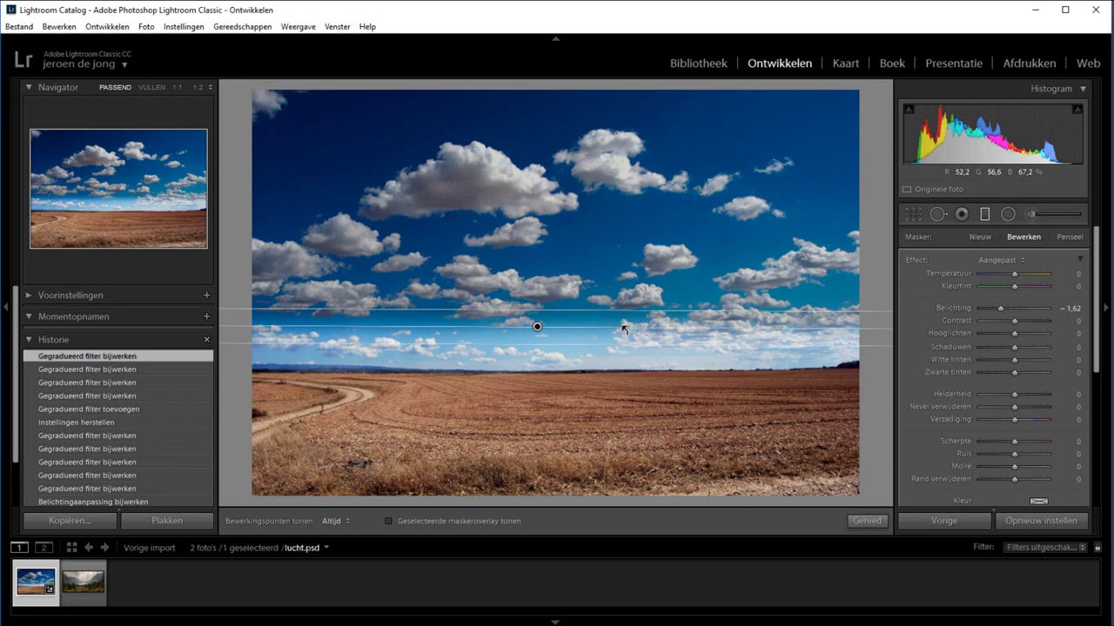
Rotate, widen and lower the sky filter so its narrow band sits on the horizon
mouse_move(620, 326)
left_mouse_down()
mouse_move(642, 310)
mouse_move(625, 249)
mouse_move(605, 202)
mouse_move(543, 138)
left_mouse_up()
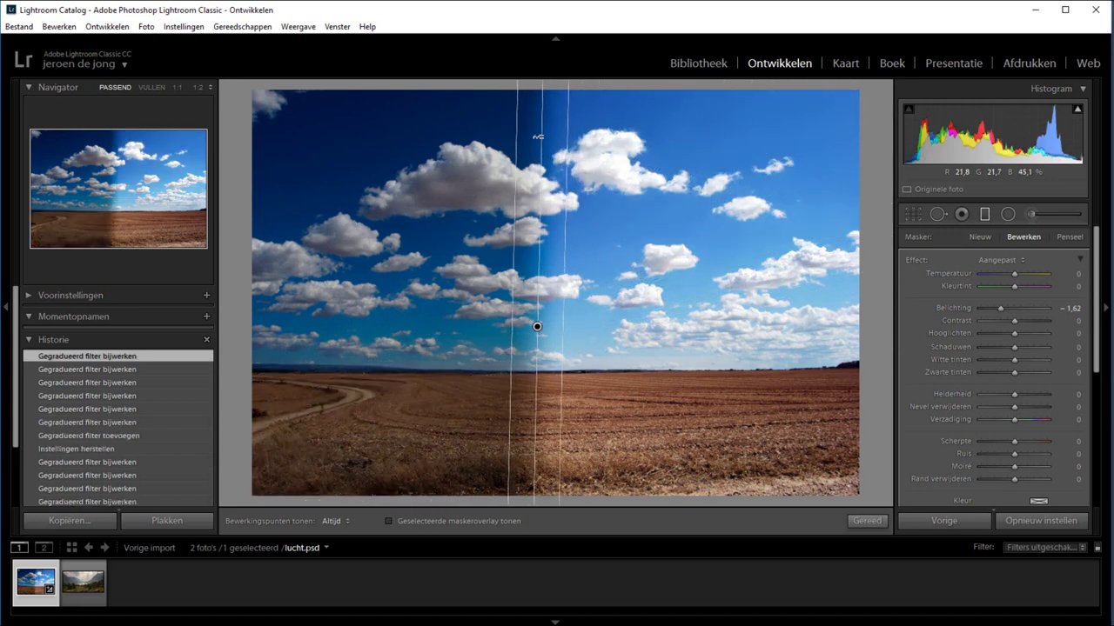
mouse_move(541, 145)
left_mouse_down()
mouse_move(828, 269)
mouse_move(857, 324)
left_mouse_up()
left_click_drag(585, 311, 585, 222)
left_click_drag(537, 283, 532, 359)
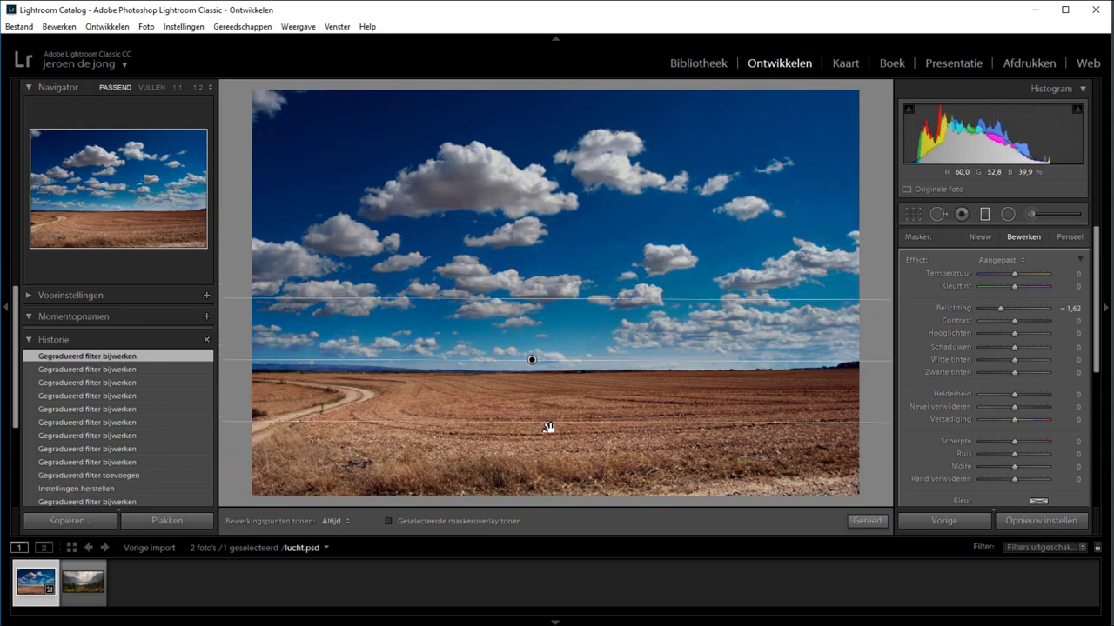
left_click_drag(540, 424, 528, 364)
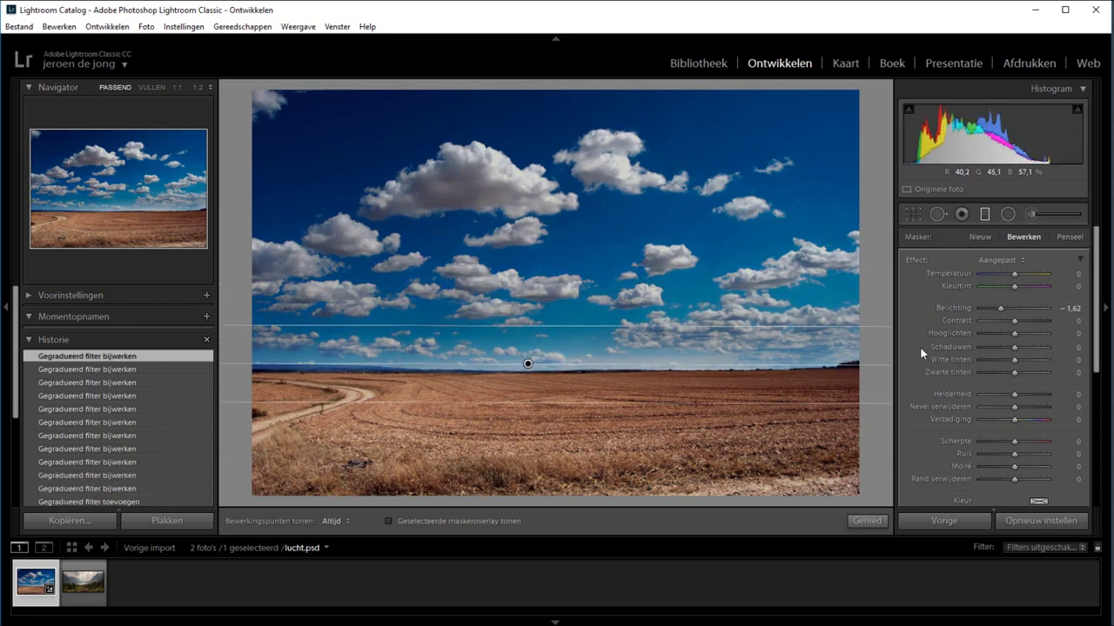
Set the filter to exposure -0.59, contrast 33, highlights -52, saturation 35, then open berg.psd
mouse_move(1001, 307)
left_mouse_down()
mouse_move(1025, 321)
mouse_move(994, 334)
left_mouse_up()
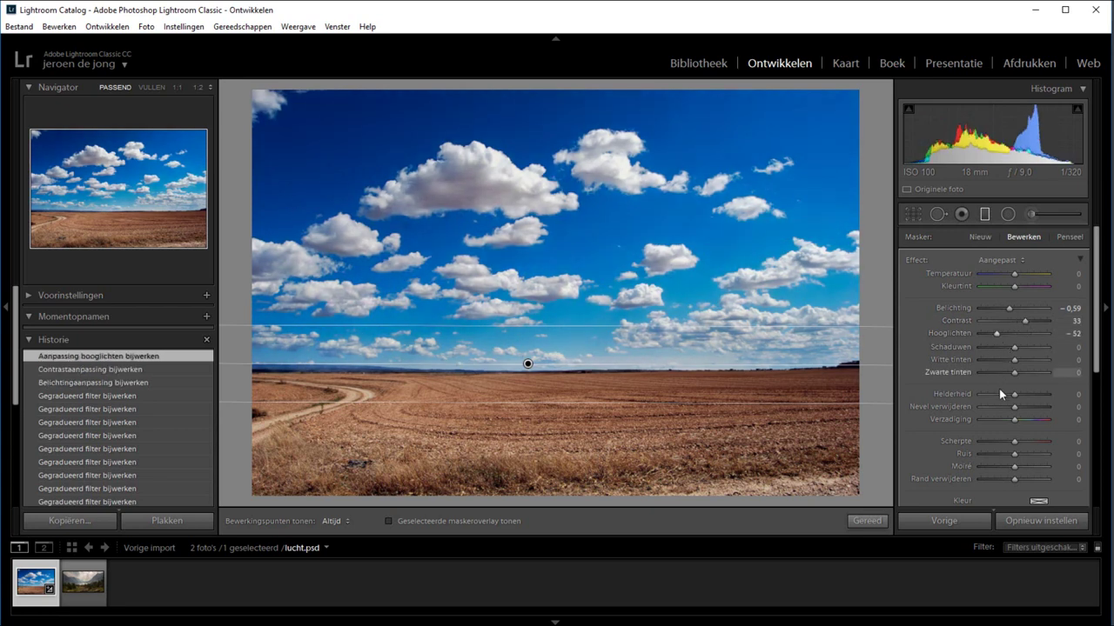
left_click_drag(1018, 419, 1009, 395)
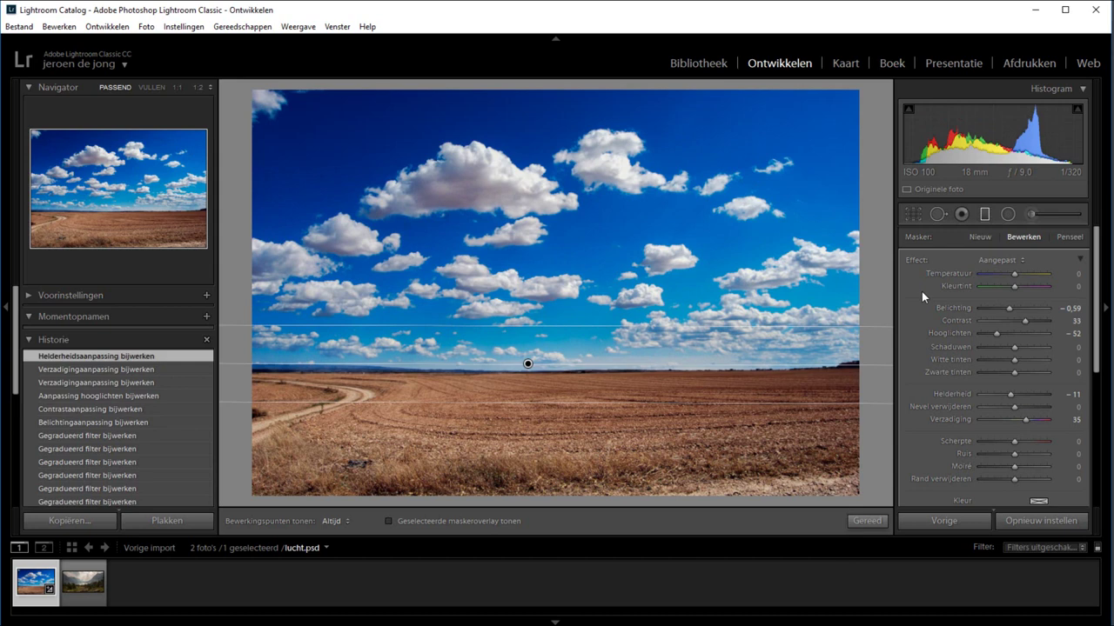
left_click(77, 595)
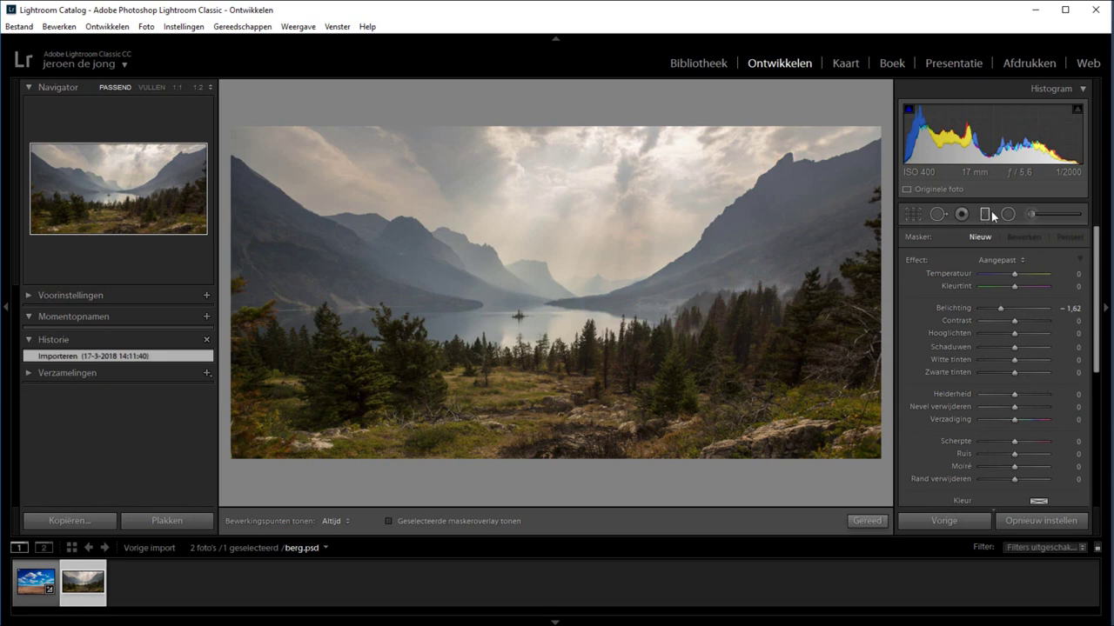
Draw a graduated filter over the mountain sky, lowered toward the lake and tilted with the landscape
left_click(984, 214)
mouse_move(545, 274)
left_mouse_down()
mouse_move(544, 394)
mouse_move(542, 370)
left_mouse_up()
left_click_drag(546, 273, 543, 317)
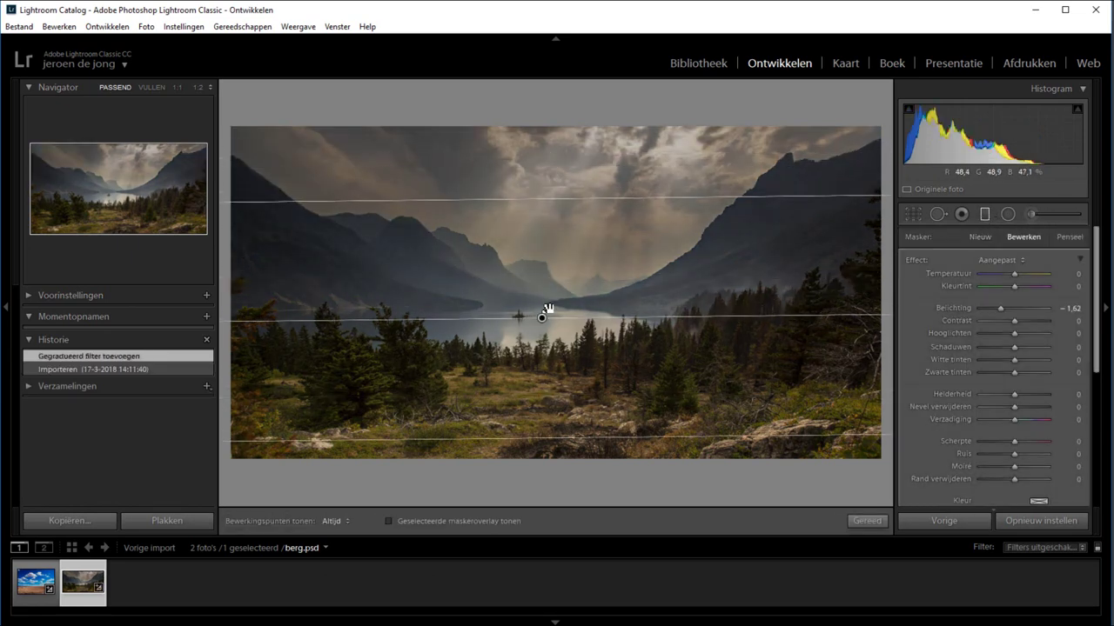
left_click_drag(643, 315, 644, 322)
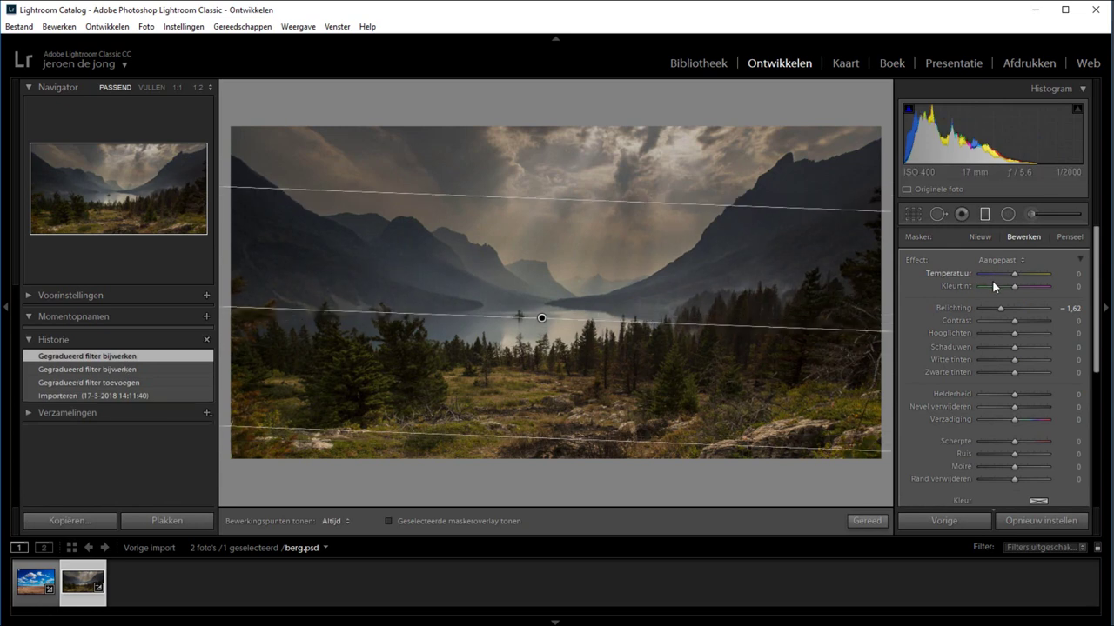
Give it exposure -0.83, contrast 84, highlights -49, saturation 39, and draw a second diagonal filter
mouse_move(1000, 308)
left_mouse_down()
mouse_move(998, 333)
mouse_move(1043, 320)
left_mouse_up()
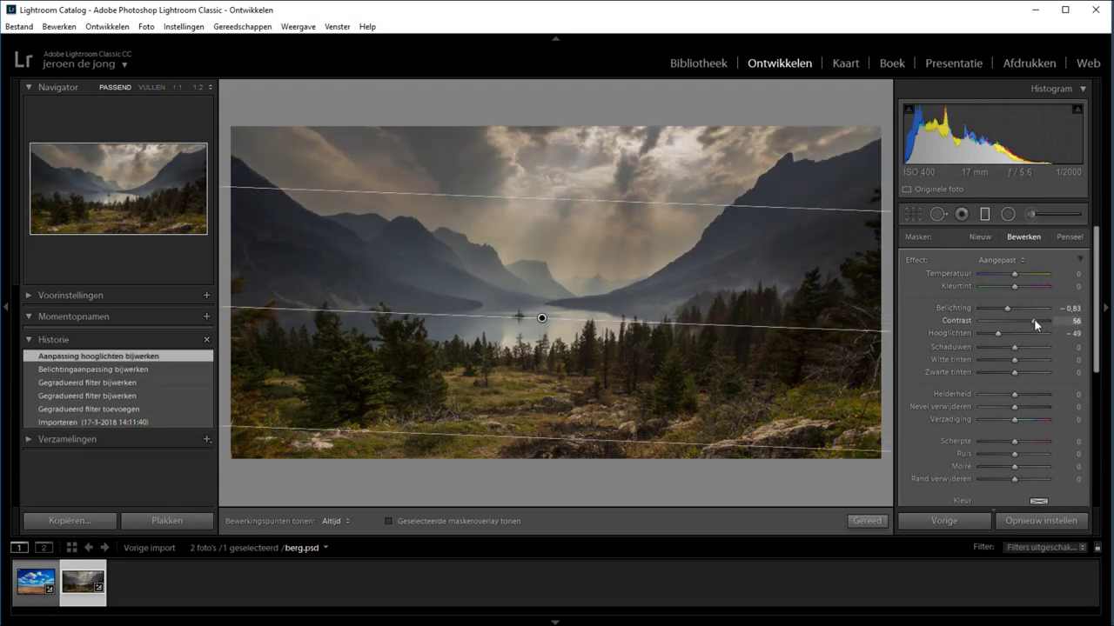
left_click_drag(1019, 414, 1027, 420)
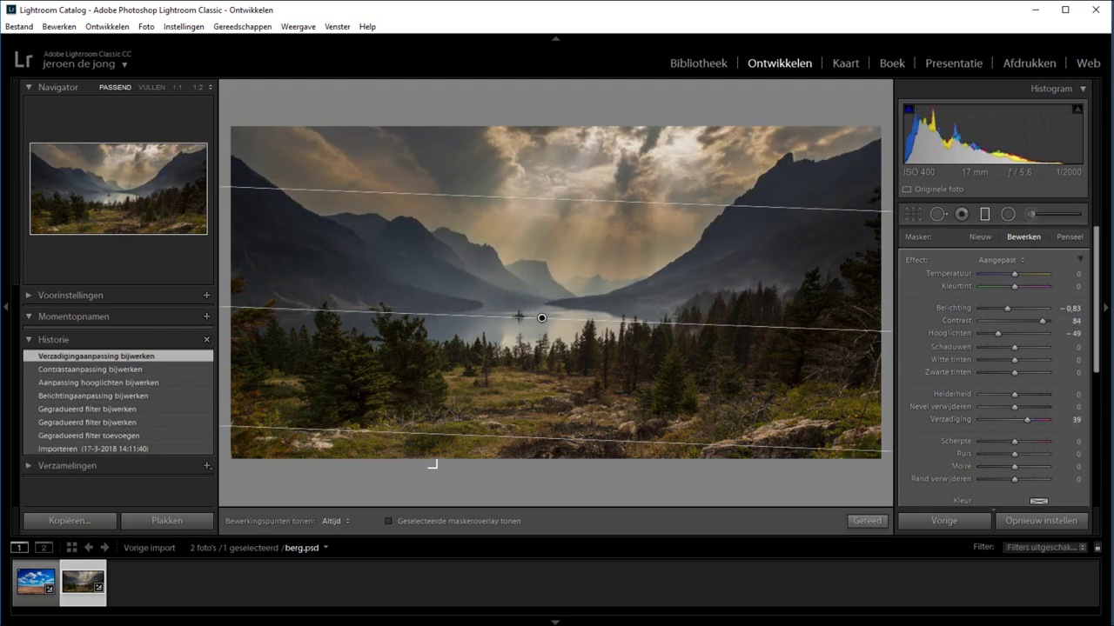
left_click_drag(783, 328, 704, 207)
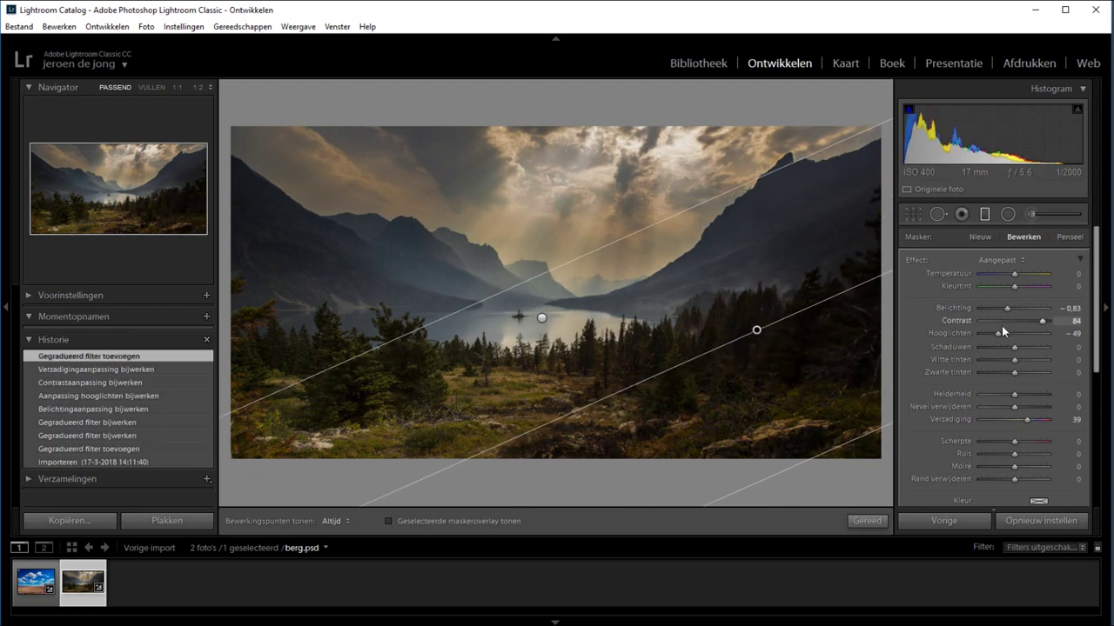
Angle the diagonal filter, reset its sliders, and set shadows 100 and contrast 49
mouse_move(999, 333)
left_mouse_down()
mouse_move(1022, 346)
mouse_move(1031, 320)
mouse_move(1055, 351)
left_mouse_up()
double_click(1021, 348)
double_click(1015, 420)
double_click(917, 260)
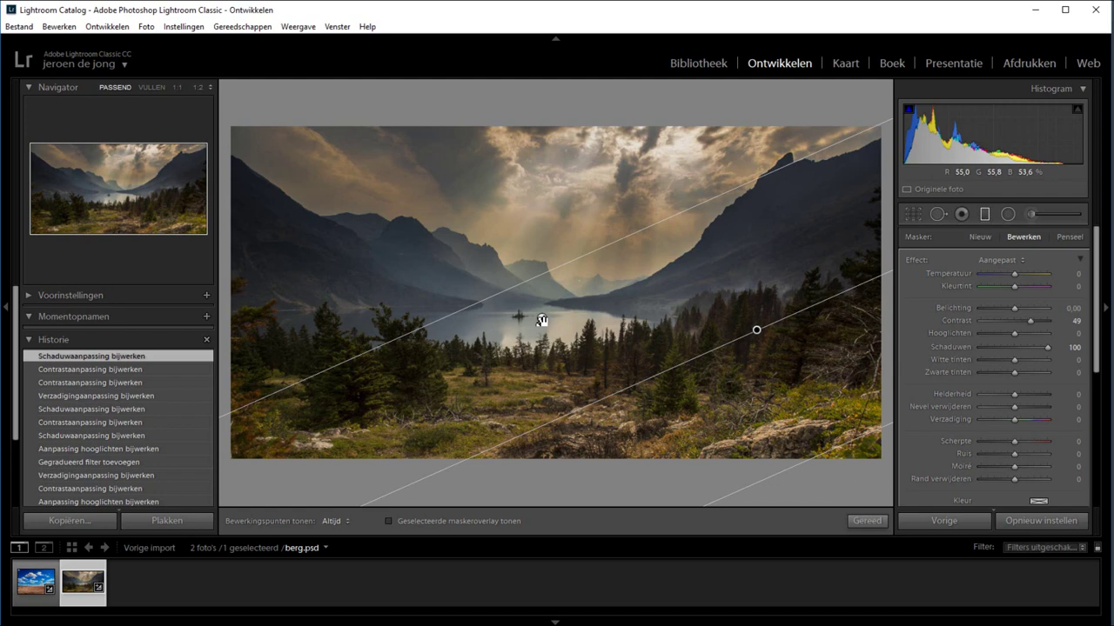
left_click(542, 321)
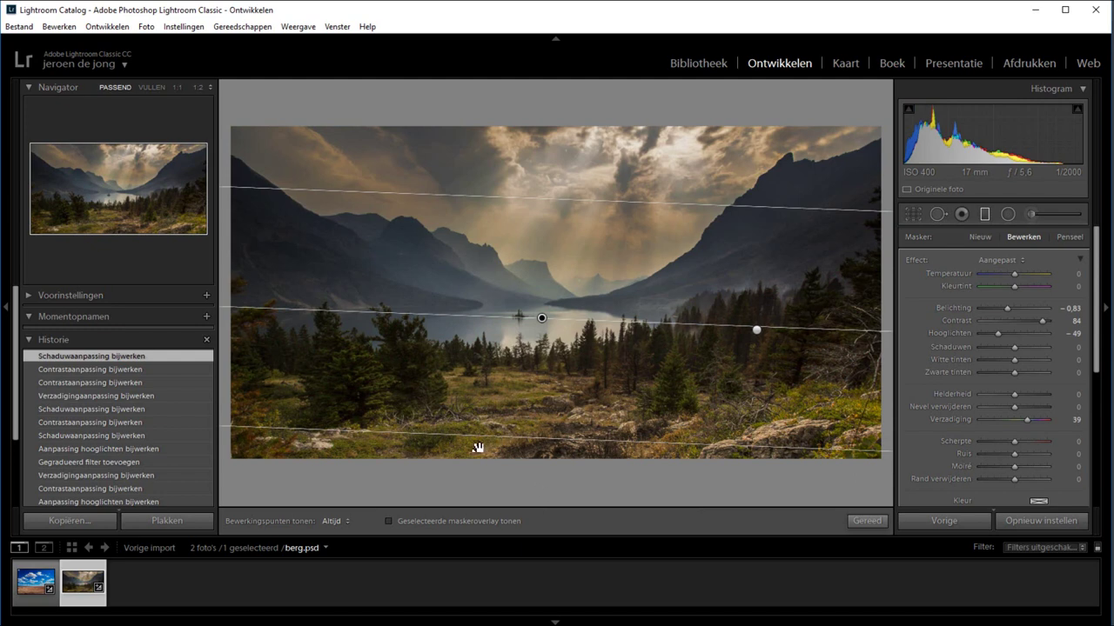
Set edit pins to Altijd (always) and change the lake sky filter's exposure to -0.36
left_click(343, 522)
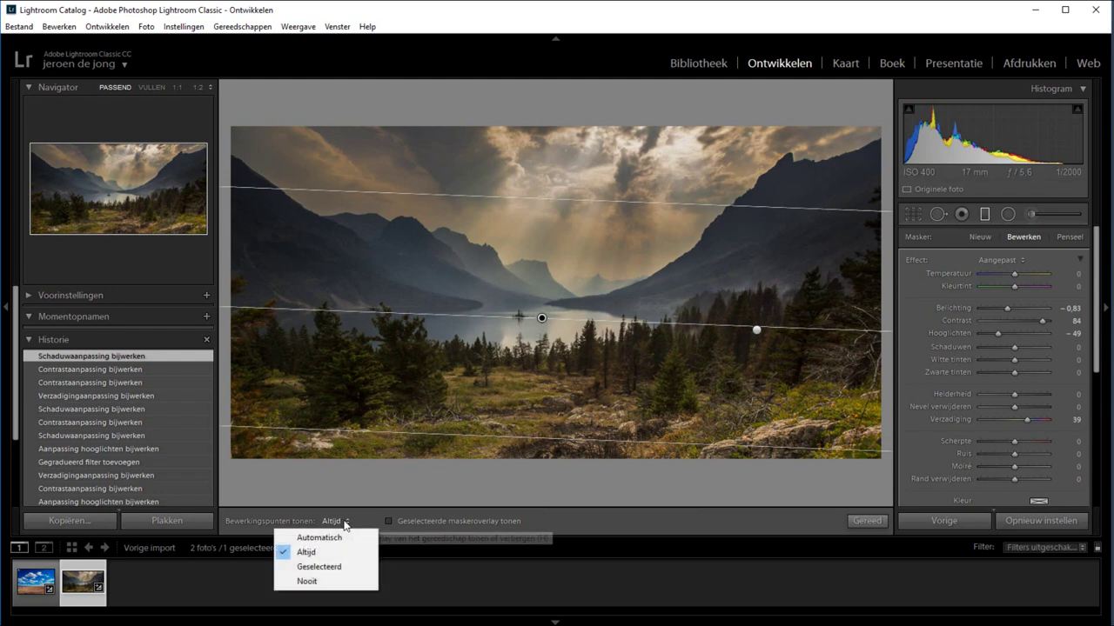
left_click(344, 538)
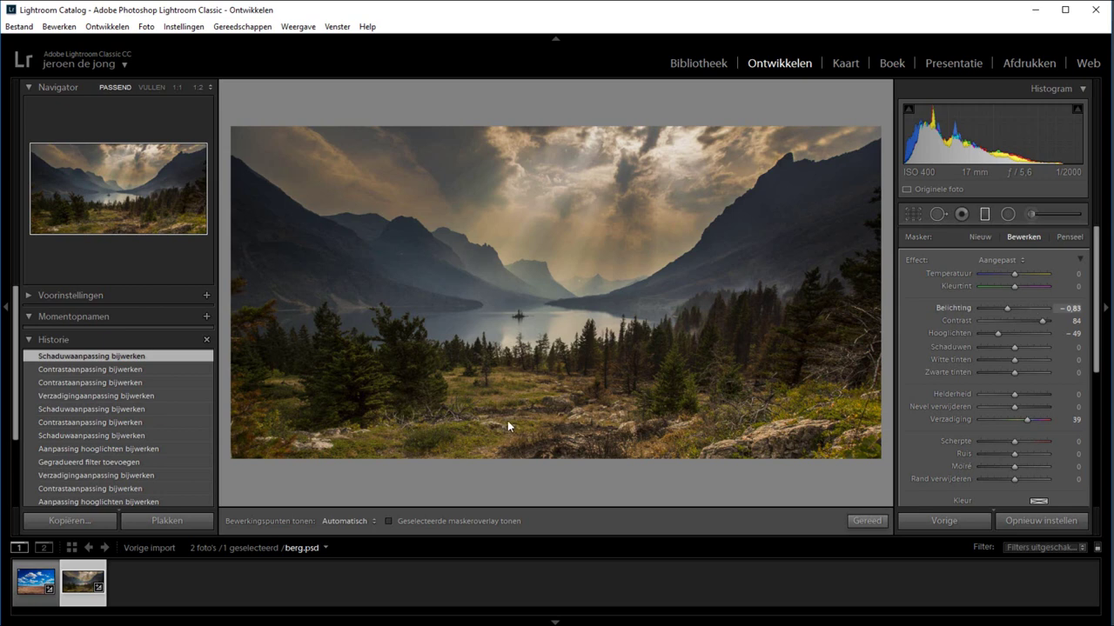
left_click(338, 521)
left_click(314, 552)
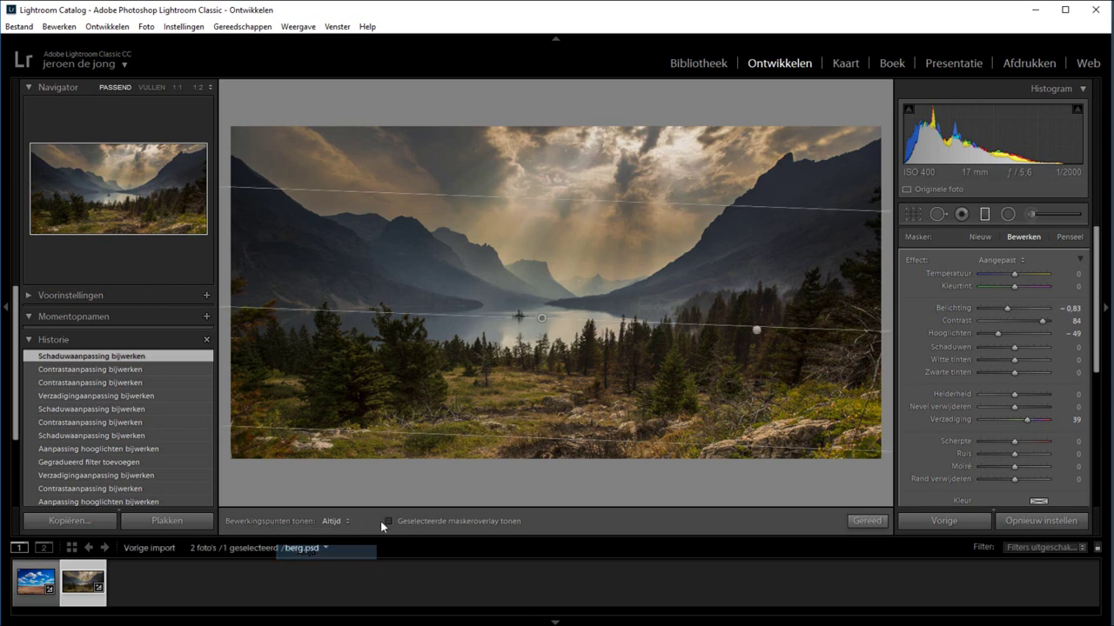
left_click(541, 319)
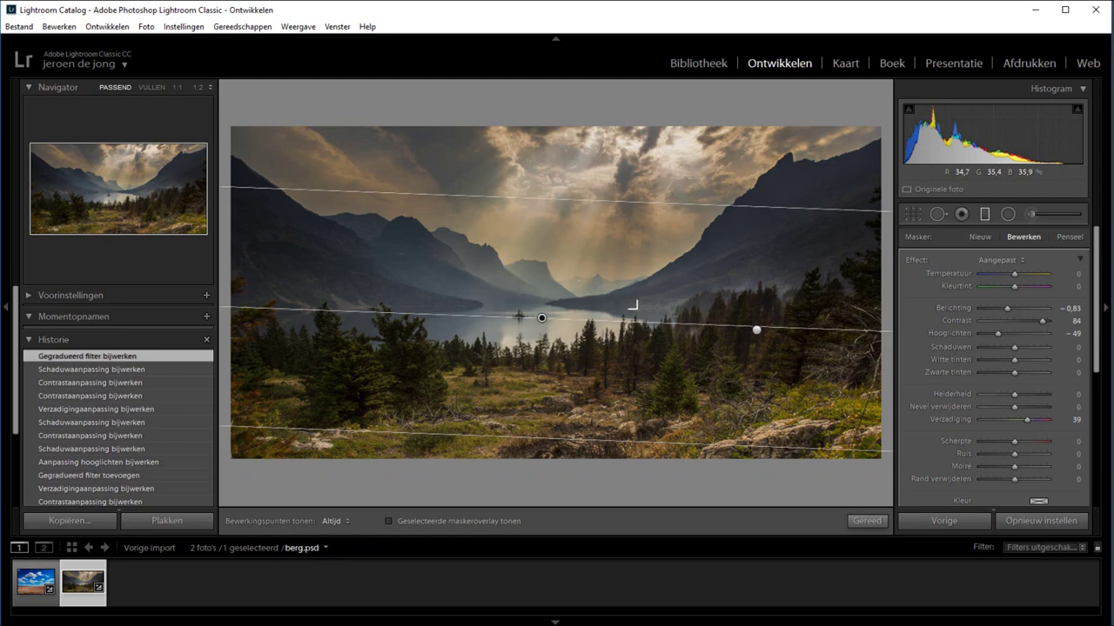
mouse_move(995, 308)
left_mouse_down()
mouse_move(983, 307)
mouse_move(1008, 306)
left_mouse_up()
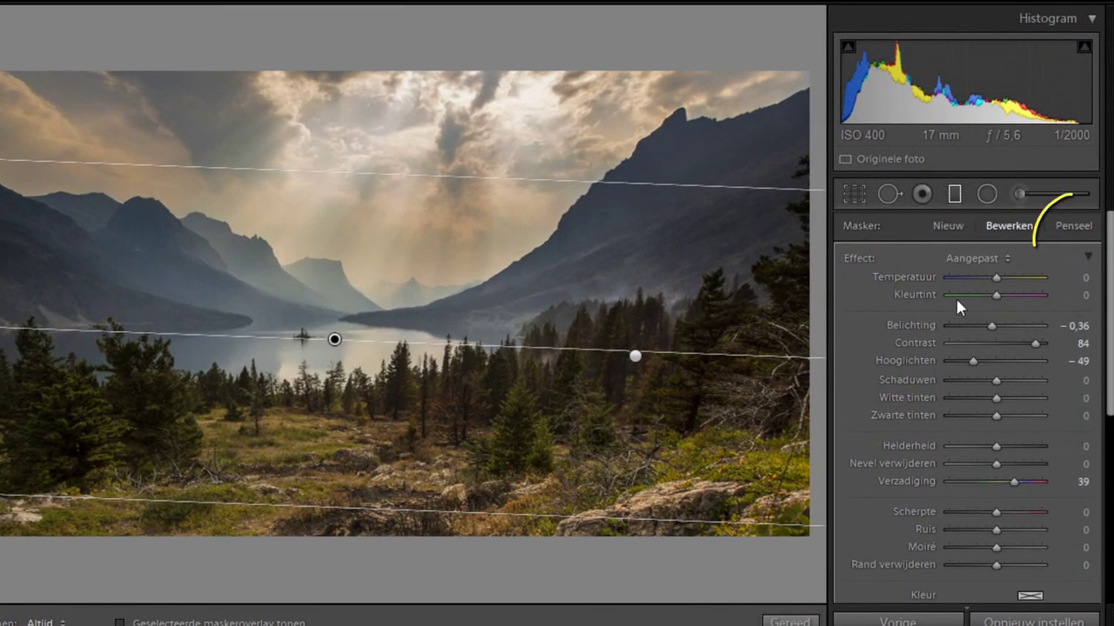
Switch to the filter's Penseel and set up a Wissen (erase) brush at size 45.7
left_click(1075, 228)
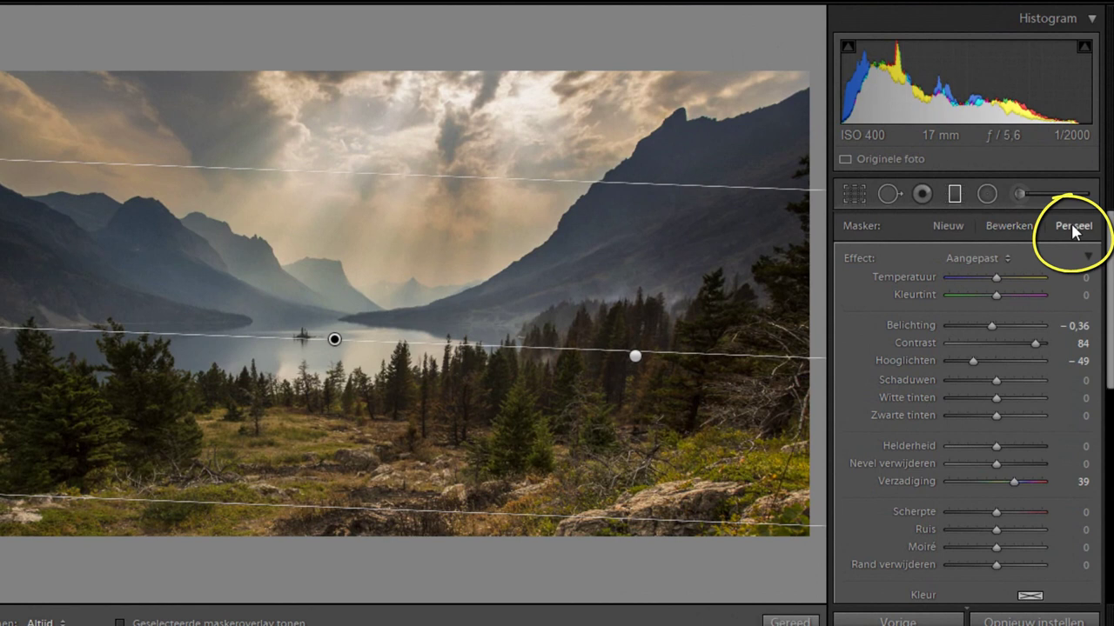
scroll(1111, 272, "down", 5)
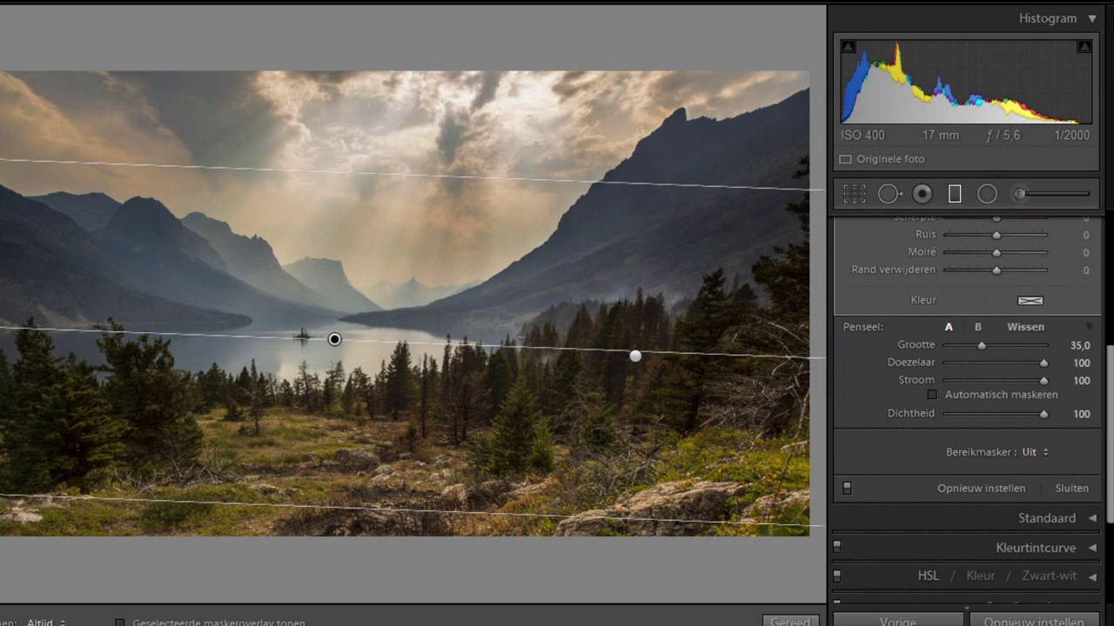
left_click_drag(982, 345, 972, 348)
key("alt")
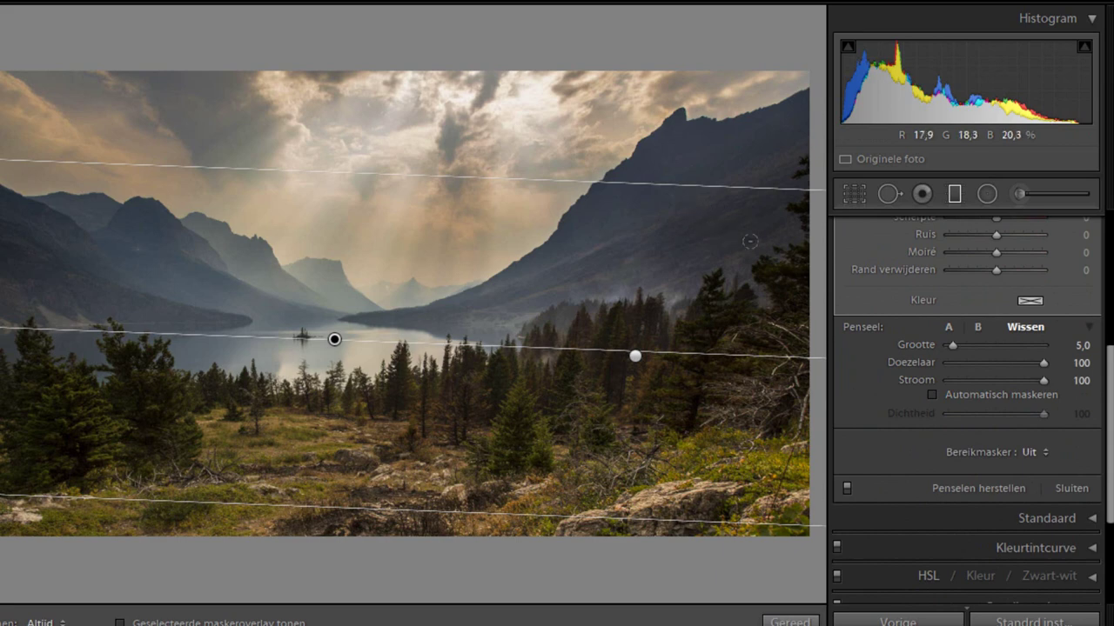
left_click_drag(952, 346, 974, 346)
key("alt")
left_click(1024, 326)
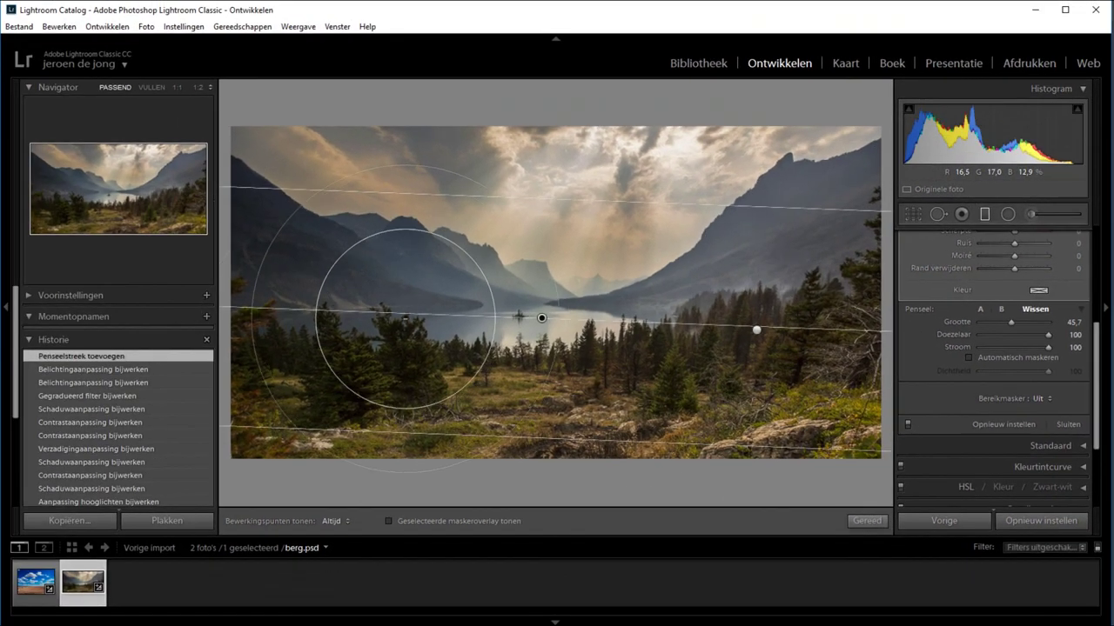
Erase the filter from the photo's left side and display its mask as a red overlay
left_click_drag(386, 323, 224, 269)
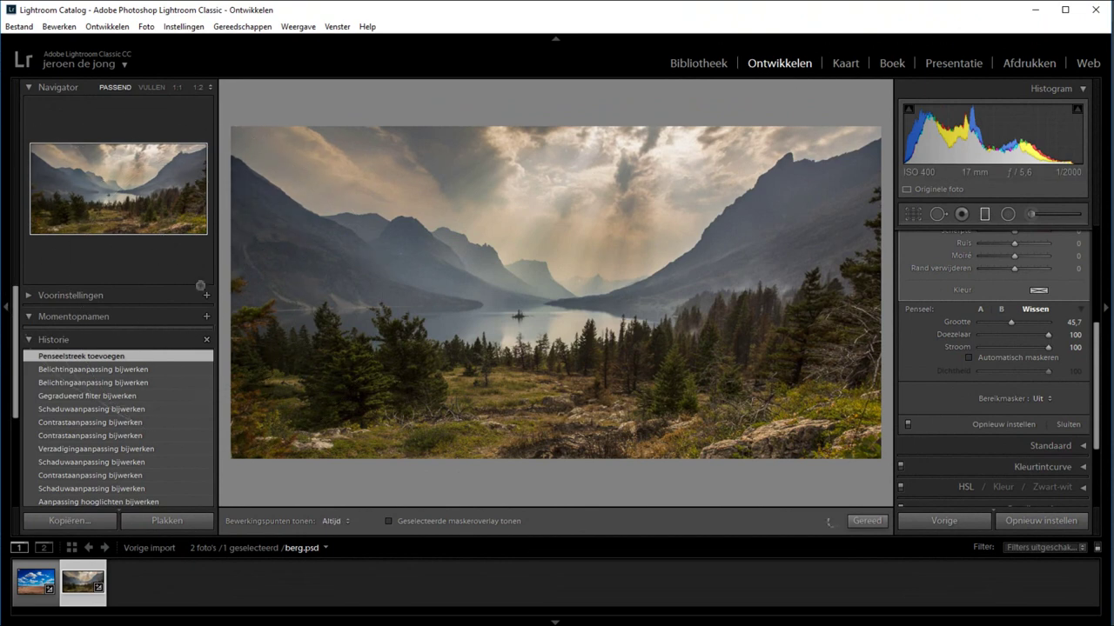
key("h")
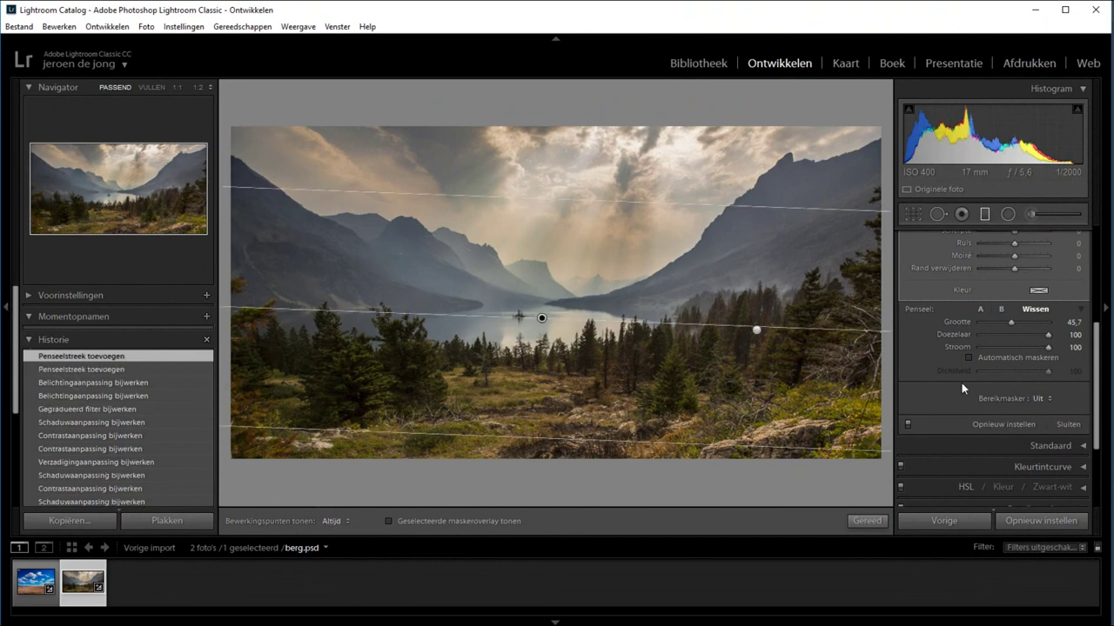
left_click(388, 522)
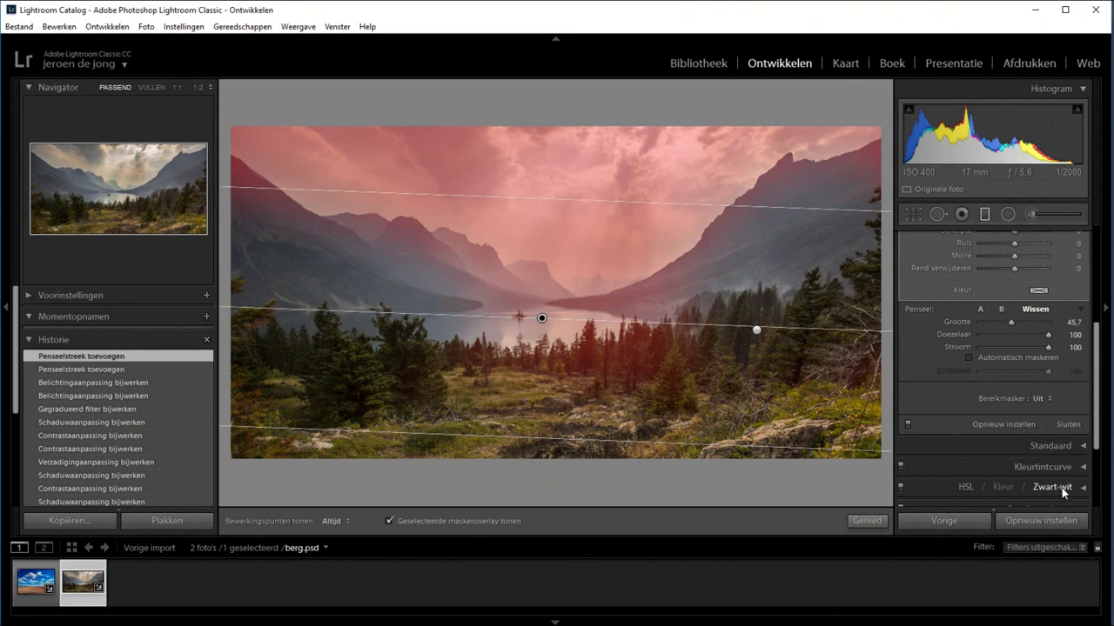
Shrink the brush to 27.3 and paint a stroke extending the mask into the foreground
left_click(999, 319)
left_click(986, 322)
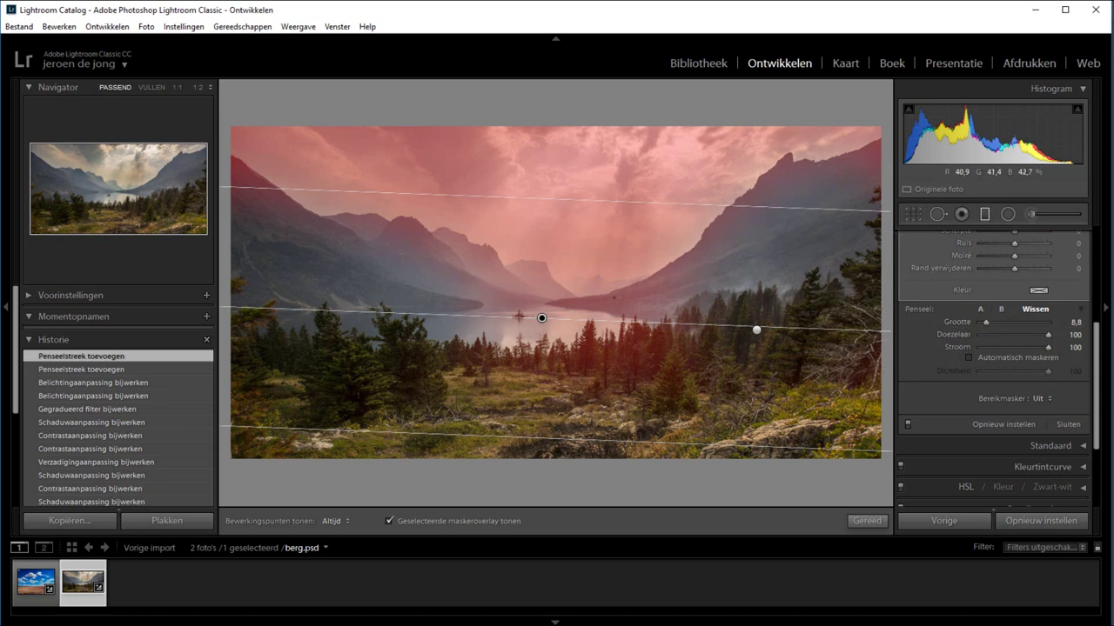
key("h")
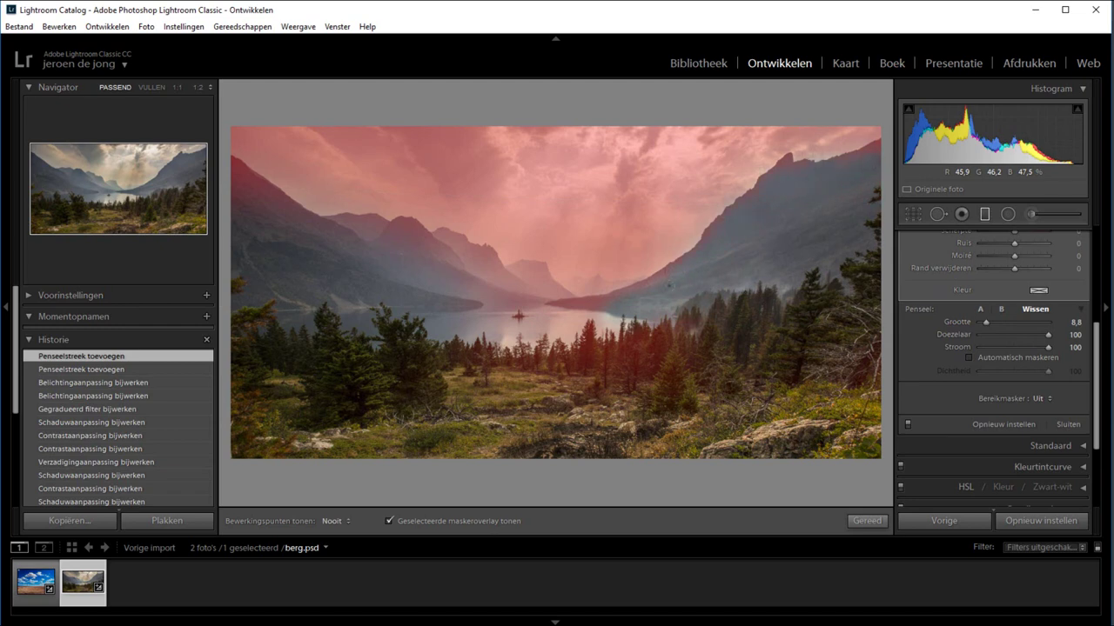
left_click_drag(668, 284, 544, 319)
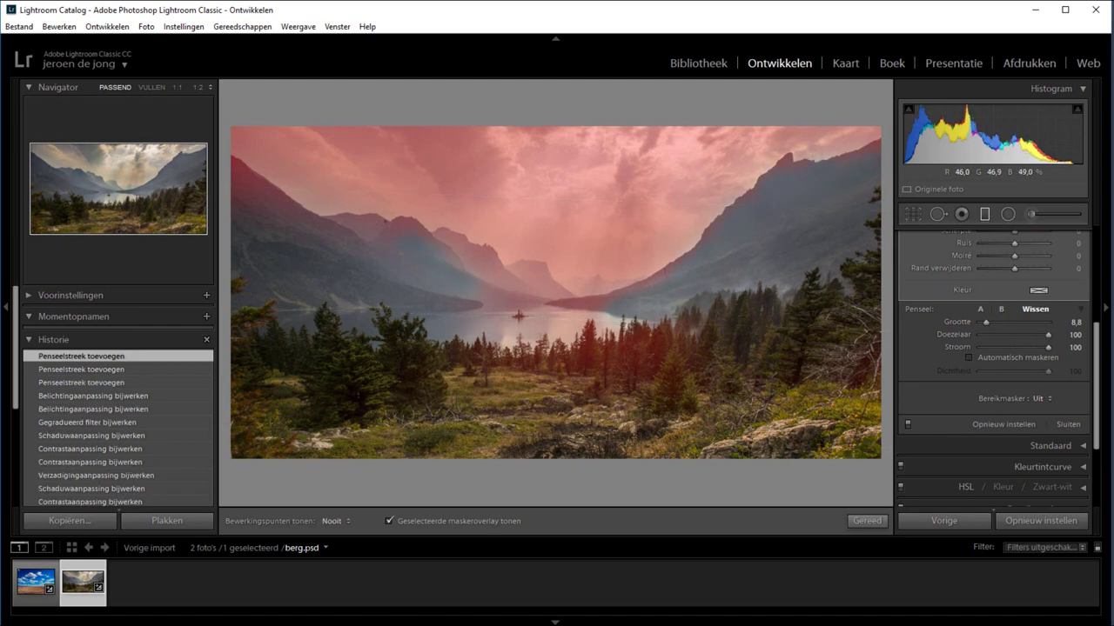
Hide the red mask overlay and set edit pins to show Automatisch (automatically)
key("h")
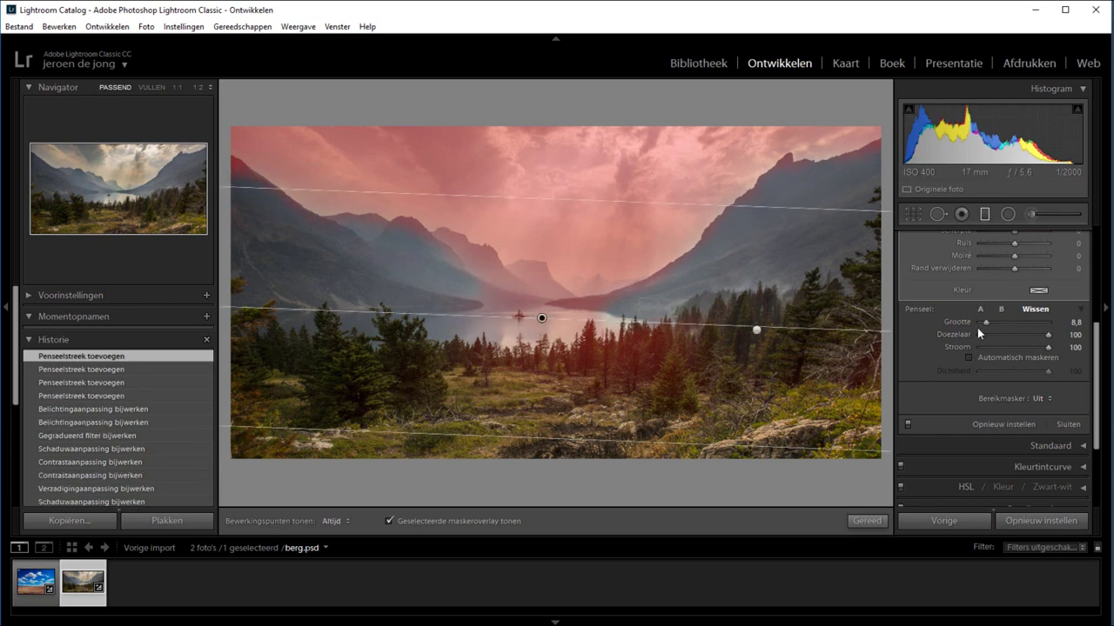
key("h")
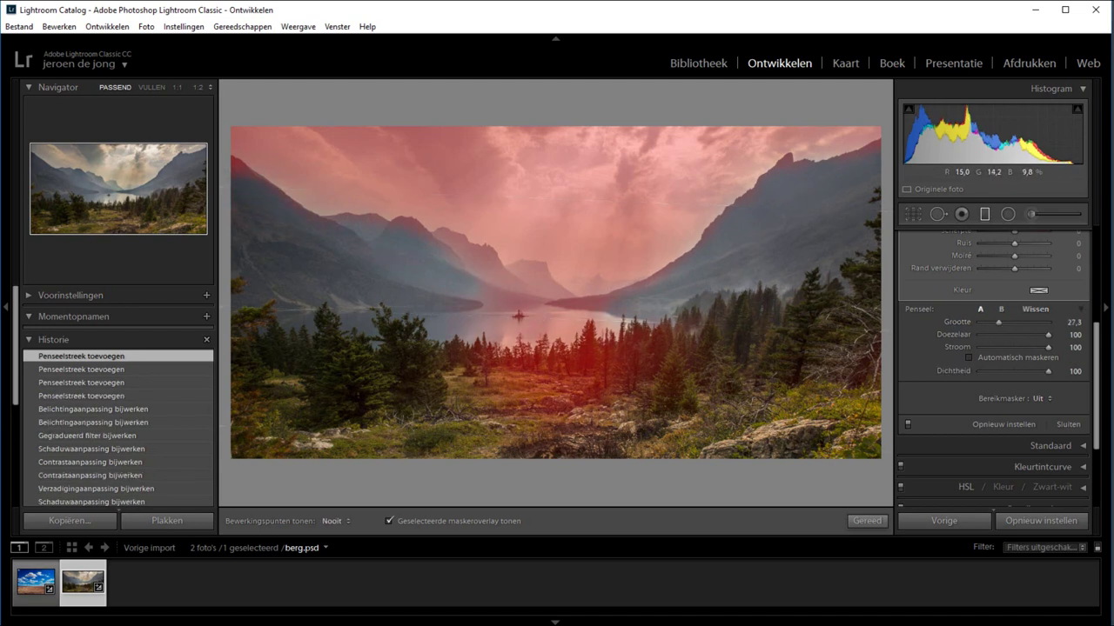
key("h")
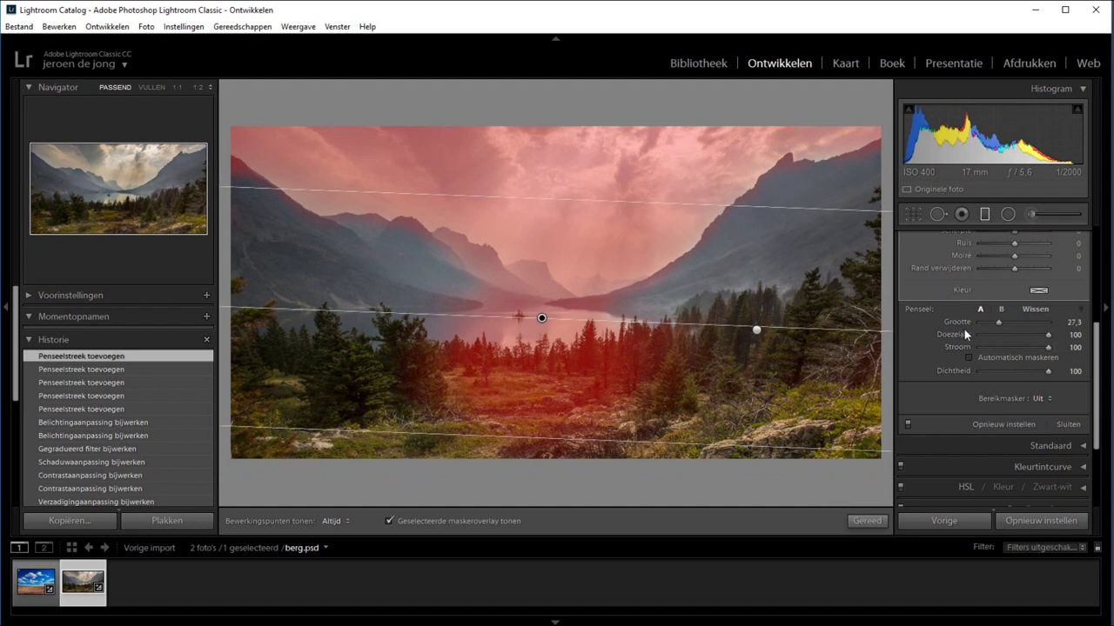
key("o")
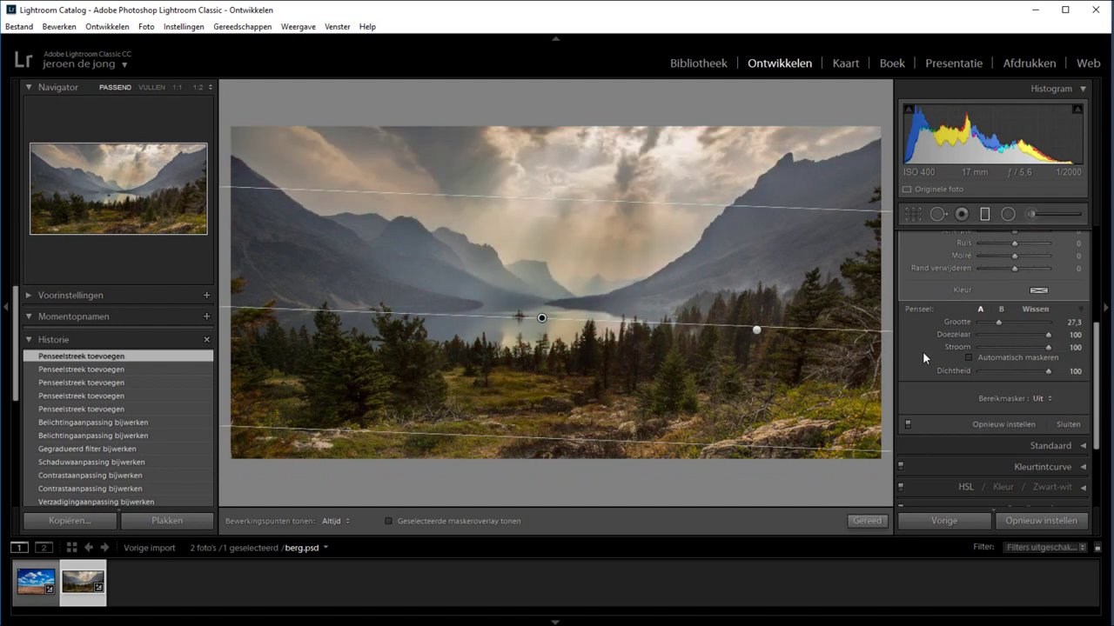
left_click(332, 521)
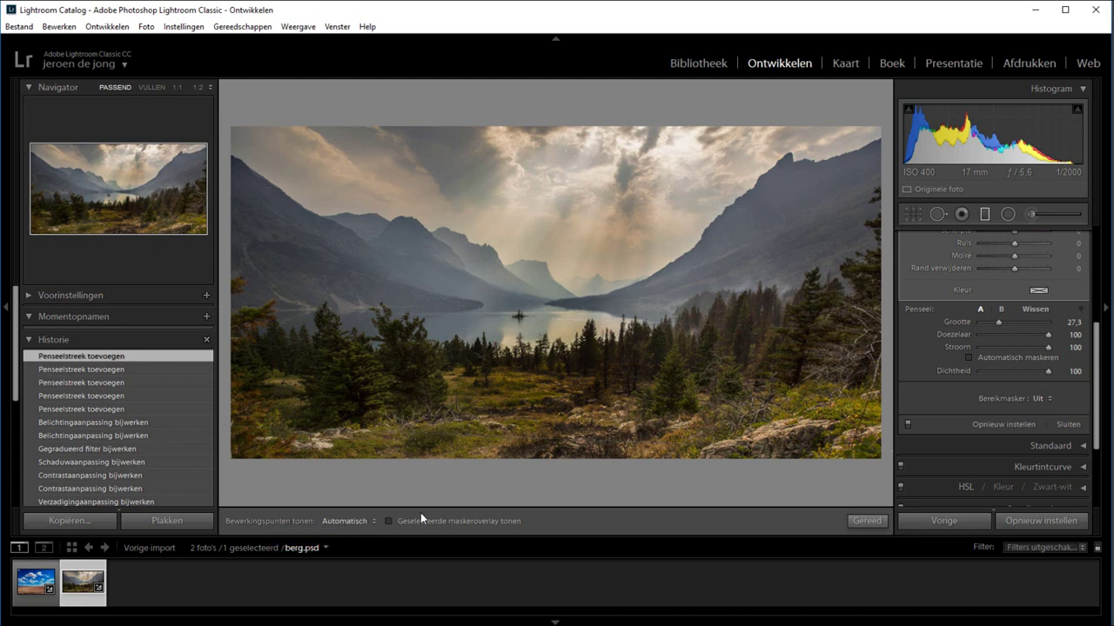
key("backslash")
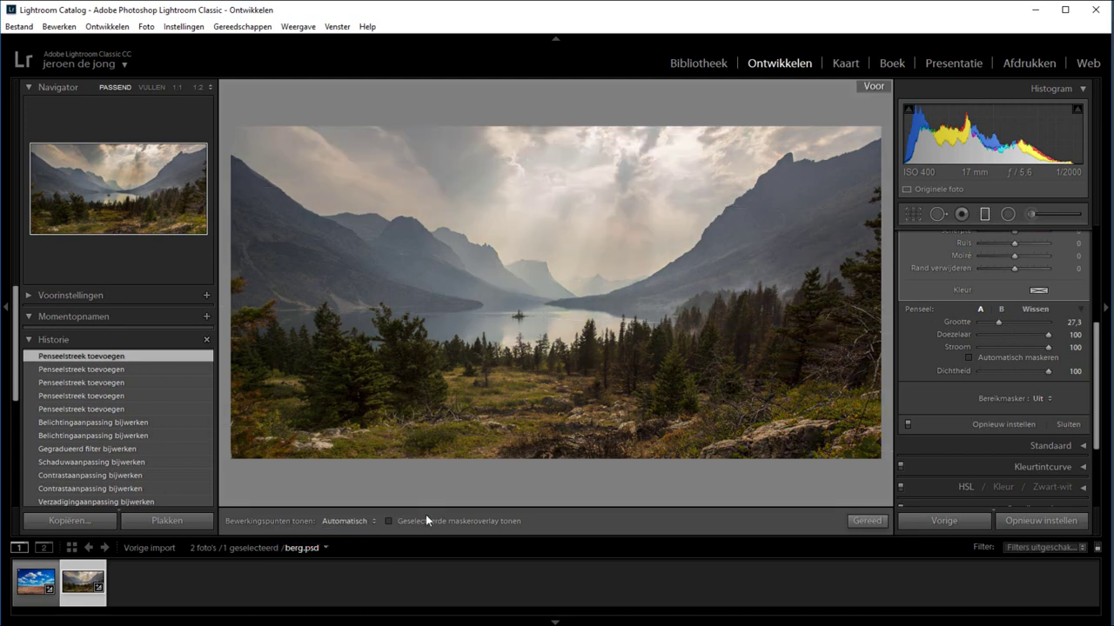
key("backslash")
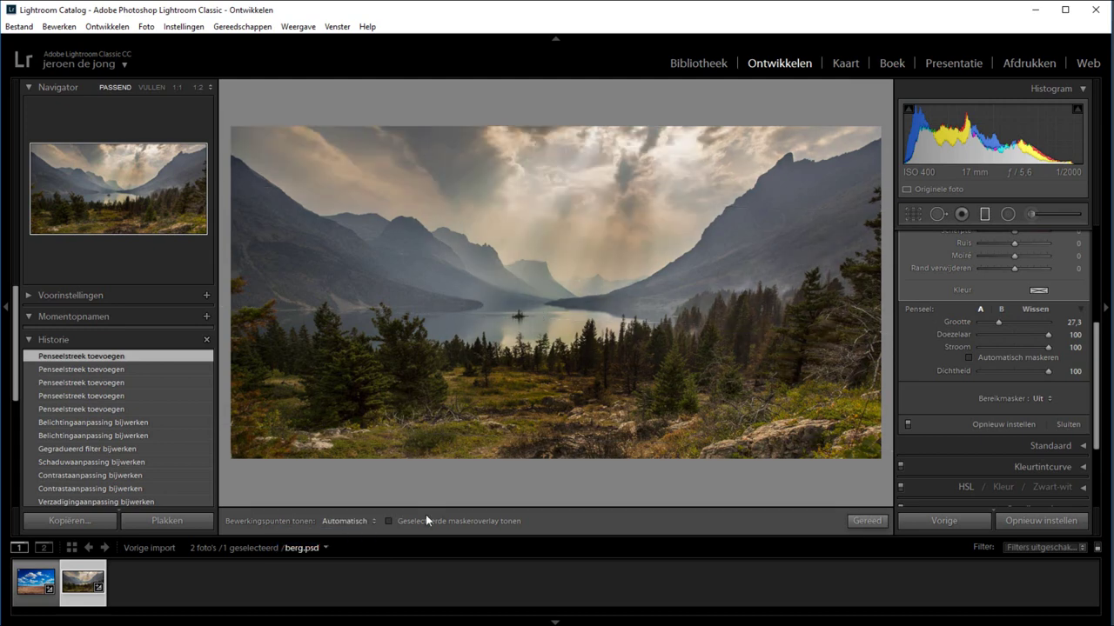